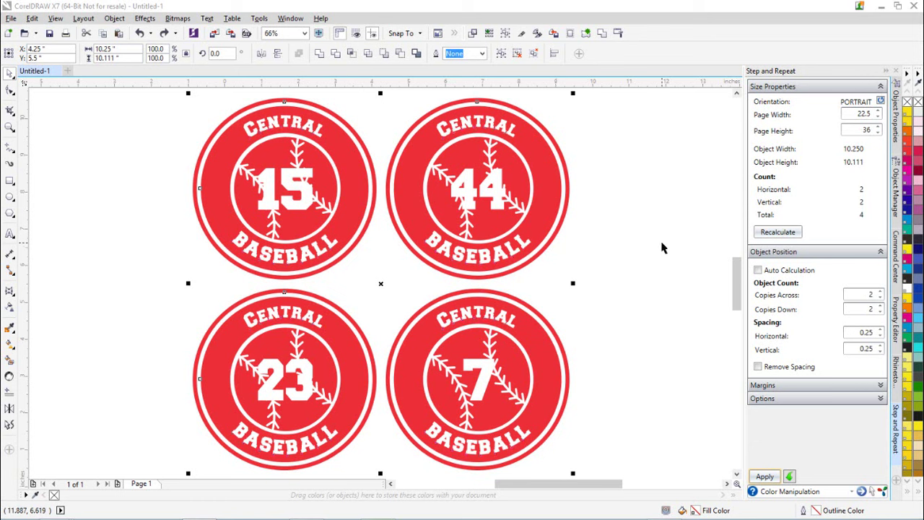
Step: Deselect the 15, 44, 23 and 7 badge grid, then drag a selection box across it
{"action": "left_click", "coordinate": [669, 210]}
{"action": "mouse_move", "coordinate": [657, 99]}
{"action": "left_mouse_down"}
{"action": "mouse_move", "coordinate": [394, 153]}
{"action": "mouse_move", "coordinate": [385, 285]}
{"action": "left_mouse_up"}
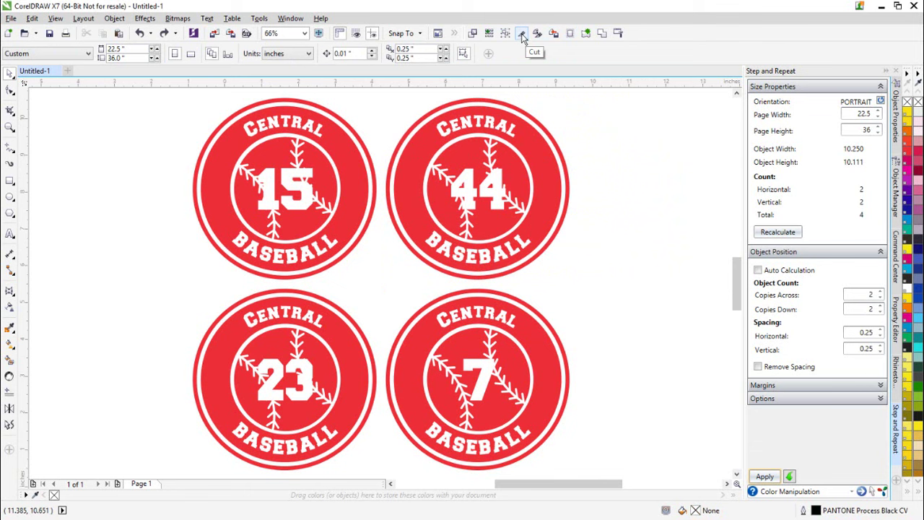
Step: Select all four badges with Ctrl+A and transfer them to Stone Cut
{"action": "key", "text": "ctrl+a"}
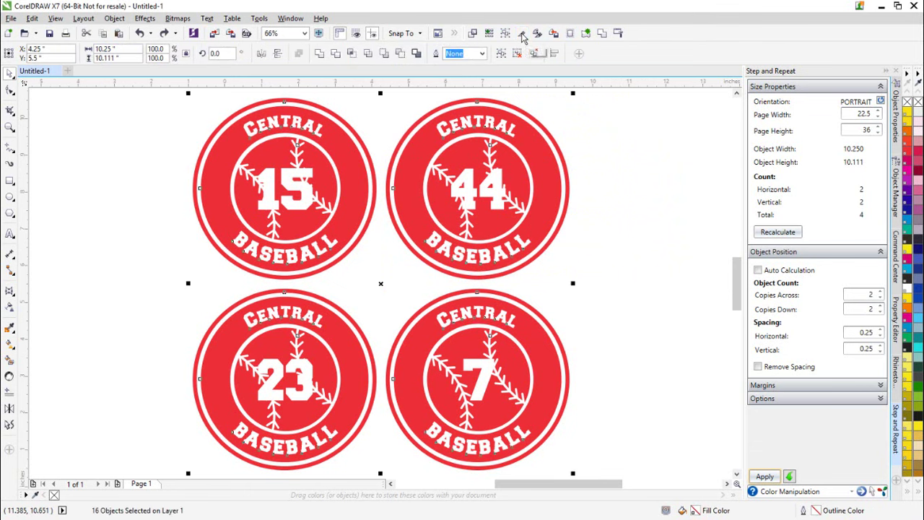
{"action": "left_click", "coordinate": [522, 35]}
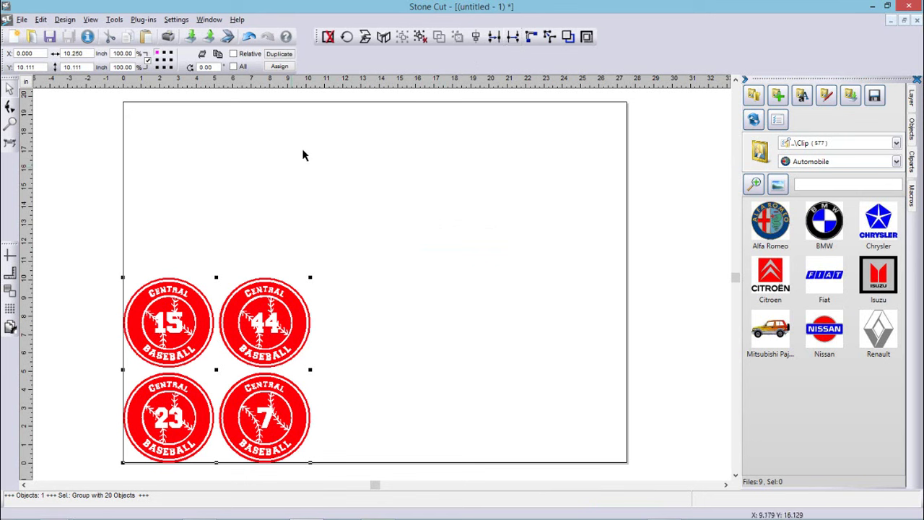
Step: Break the imported badge group into 20 objects via Design > Break Group, then deselect
{"action": "left_click", "coordinate": [65, 20]}
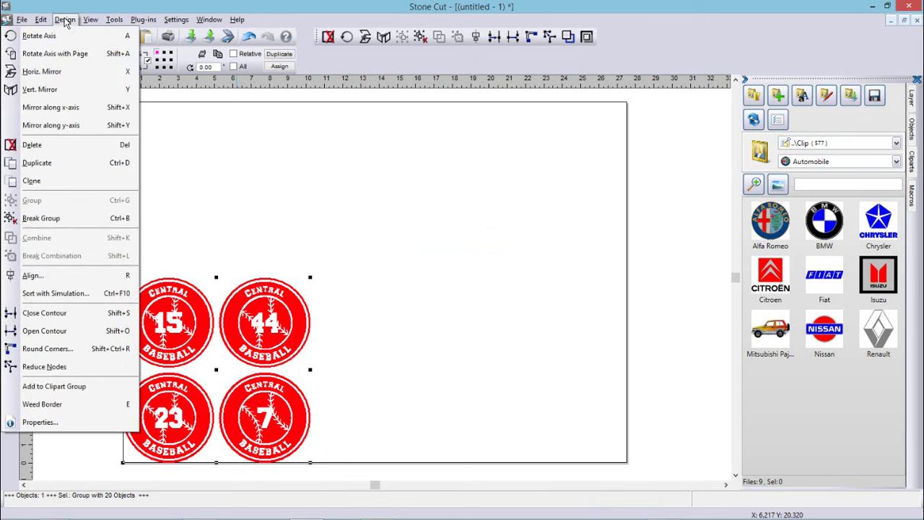
{"action": "left_click", "coordinate": [58, 221]}
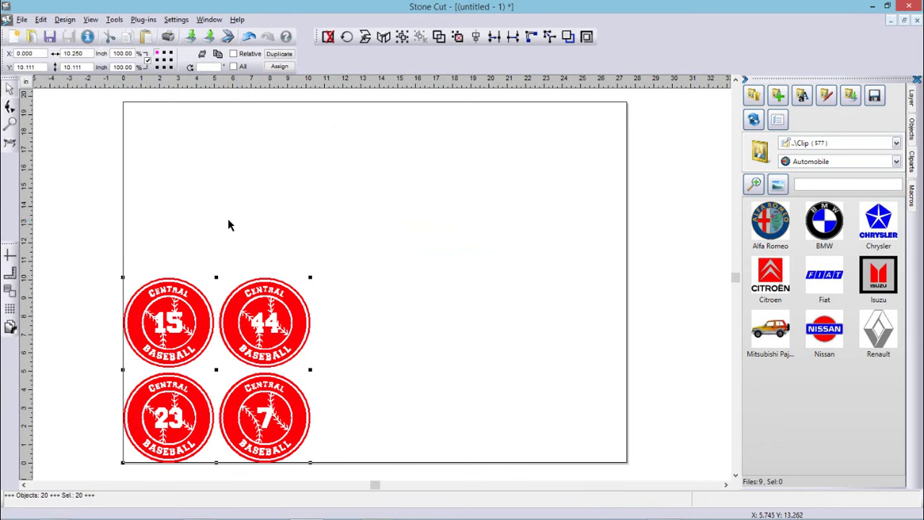
{"action": "left_click", "coordinate": [190, 201]}
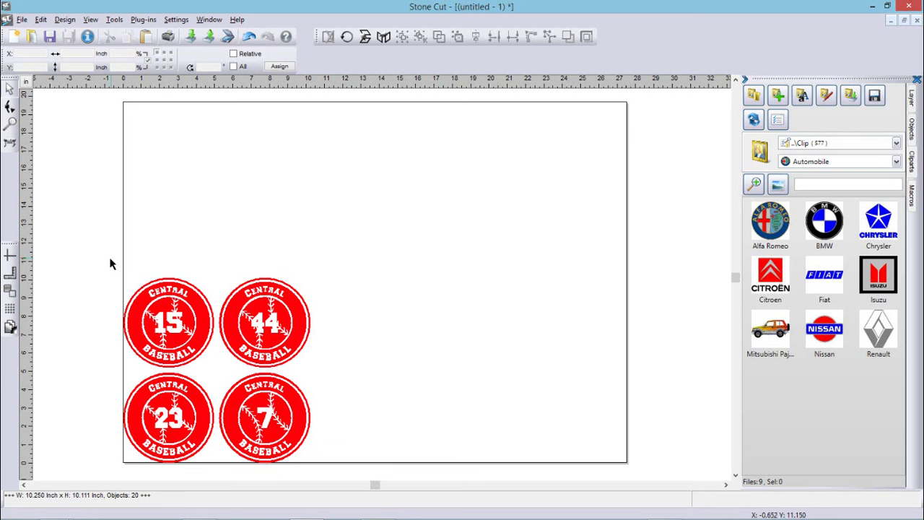
Step: Group the parts of badges 15, 44, 7 and 23 individually, undoing an accidental move
{"action": "mouse_move", "coordinate": [104, 259]}
{"action": "left_mouse_down"}
{"action": "mouse_move", "coordinate": [126, 304]}
{"action": "mouse_move", "coordinate": [224, 377]}
{"action": "left_mouse_up"}
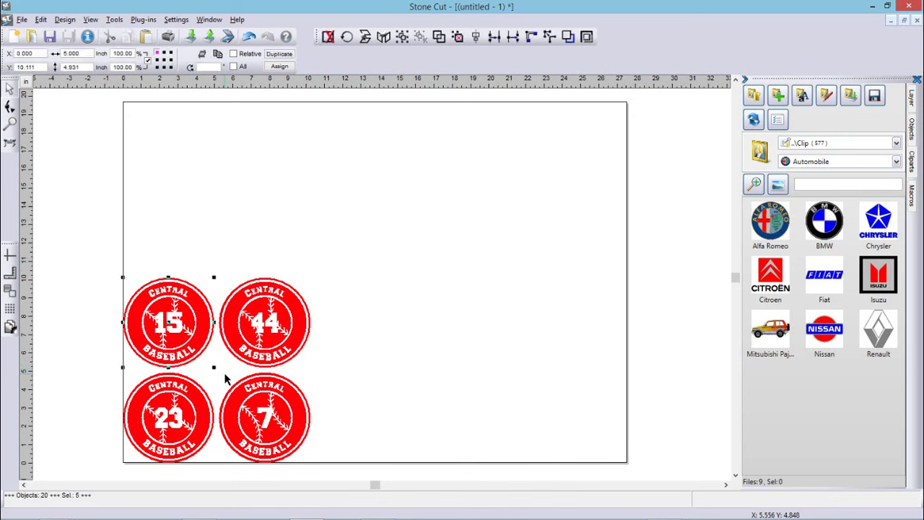
{"action": "left_click", "coordinate": [224, 379]}
{"action": "mouse_move", "coordinate": [401, 235]}
{"action": "left_mouse_down"}
{"action": "mouse_move", "coordinate": [240, 384]}
{"action": "mouse_move", "coordinate": [201, 379]}
{"action": "left_mouse_up"}
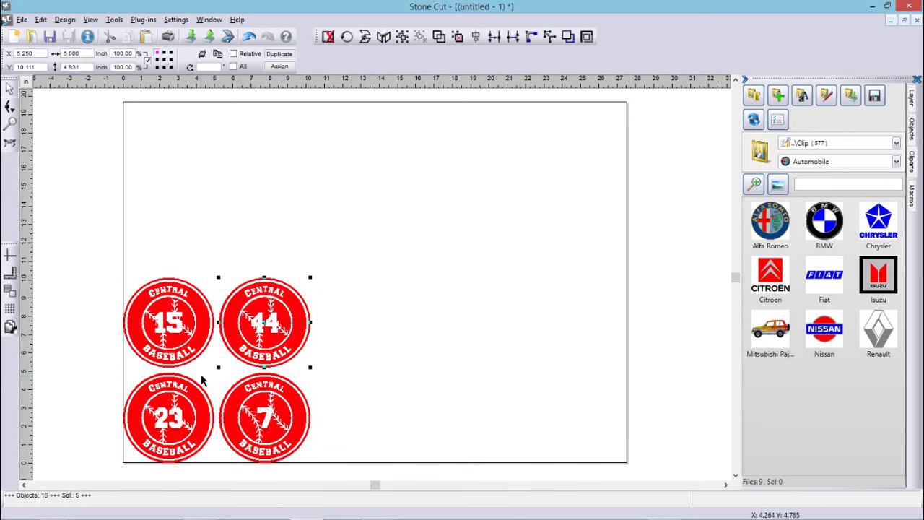
{"action": "left_click_drag", "start_coordinate": [412, 354], "coordinate": [214, 465]}
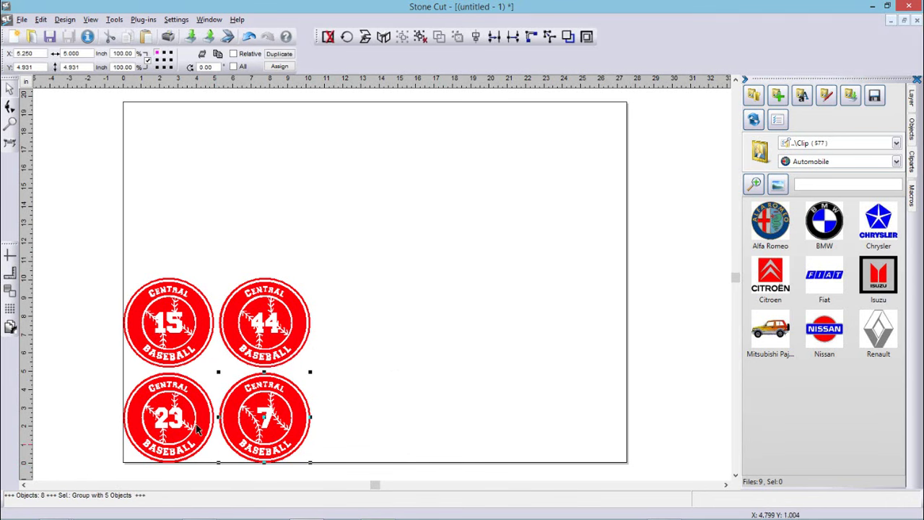
{"action": "left_click_drag", "start_coordinate": [78, 351], "coordinate": [224, 465]}
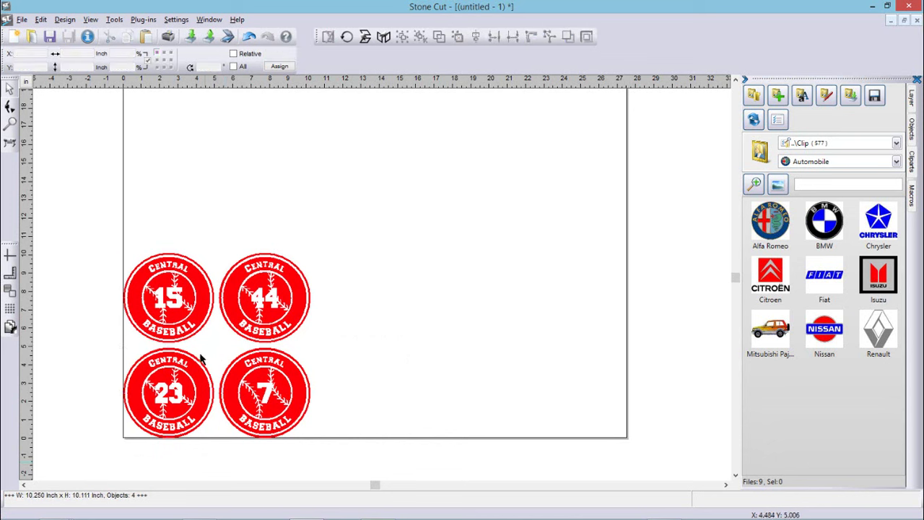
{"action": "left_click_drag", "start_coordinate": [177, 372], "coordinate": [131, 384]}
{"action": "key", "text": "ctrl+z"}
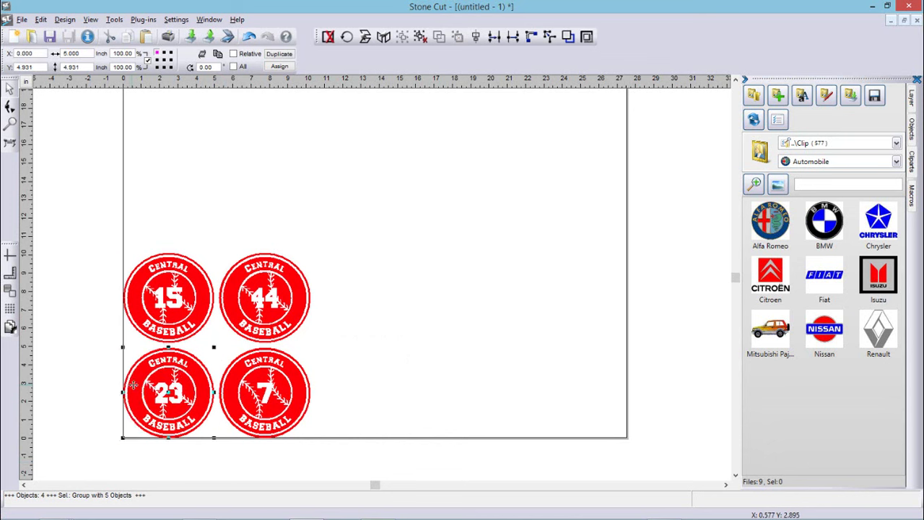
{"action": "left_click", "coordinate": [427, 253]}
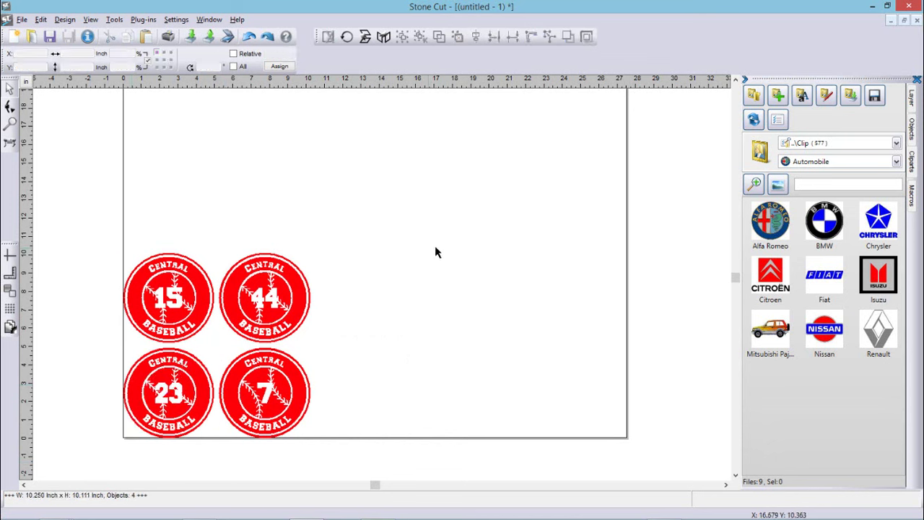
Step: Set the GCC Jaguar IV 61 output to 22.5-inch material width, cutting all objects
{"action": "left_click", "coordinate": [10, 142]}
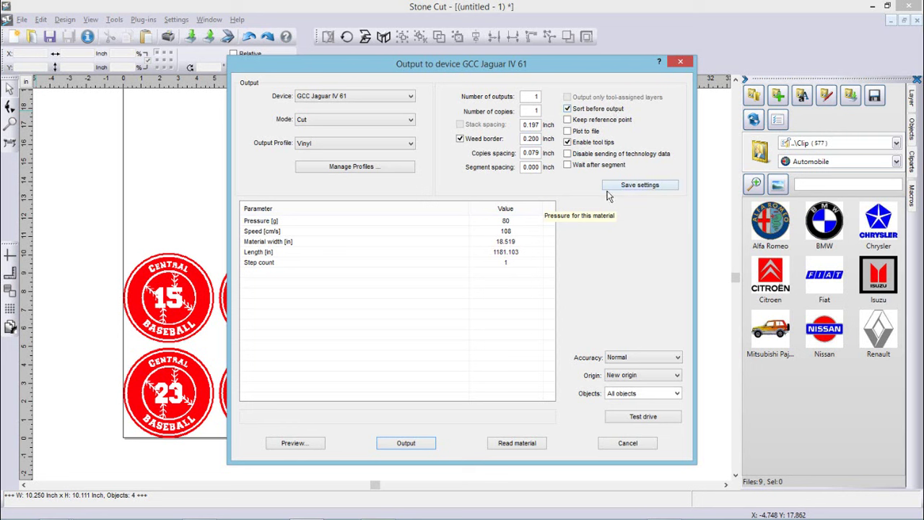
{"action": "left_click", "coordinate": [645, 186]}
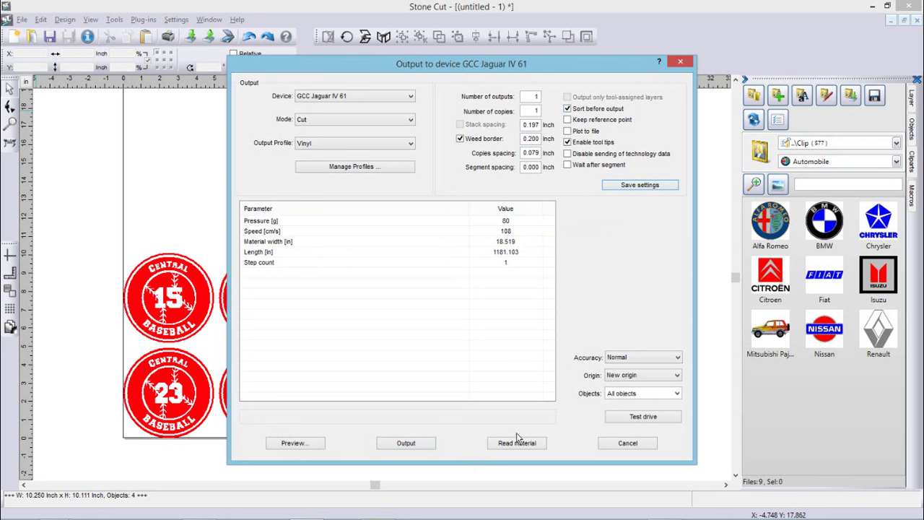
{"action": "left_click", "coordinate": [531, 240]}
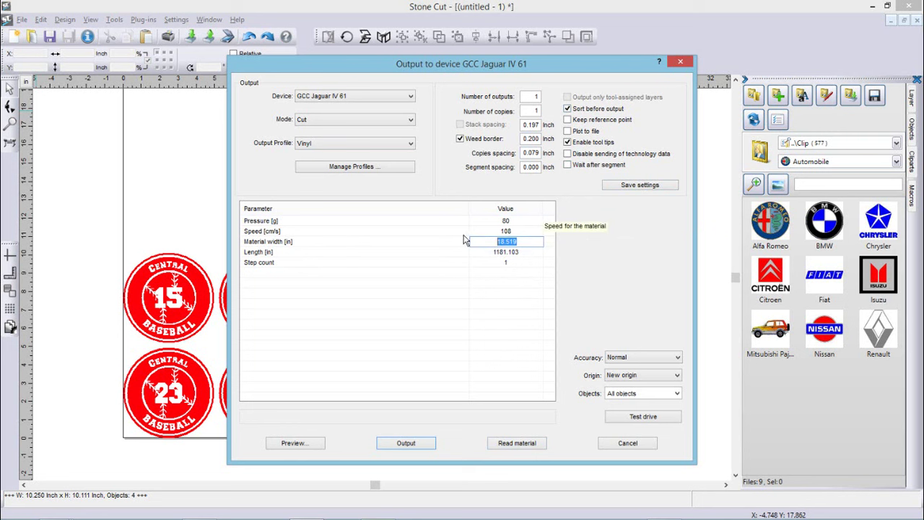
{"action": "type", "text": "22"}
{"action": "type", "text": ".5"}
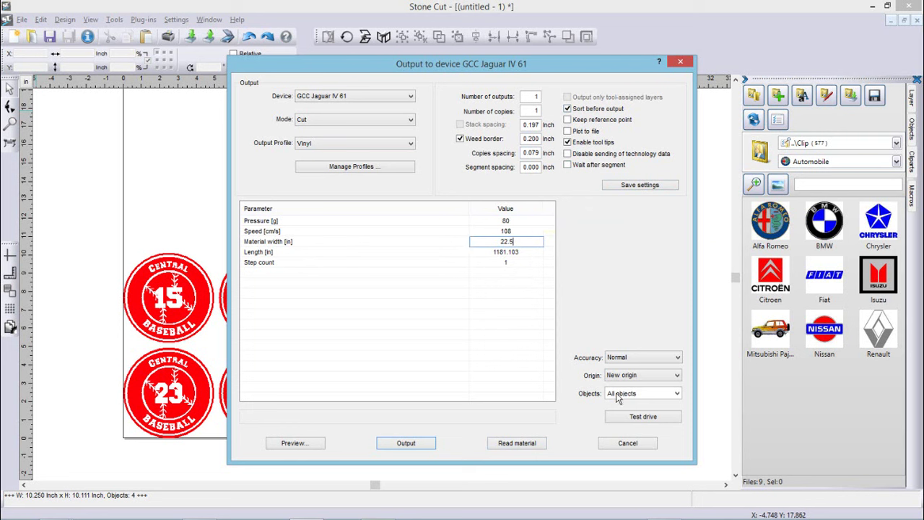
{"action": "left_click", "coordinate": [679, 396]}
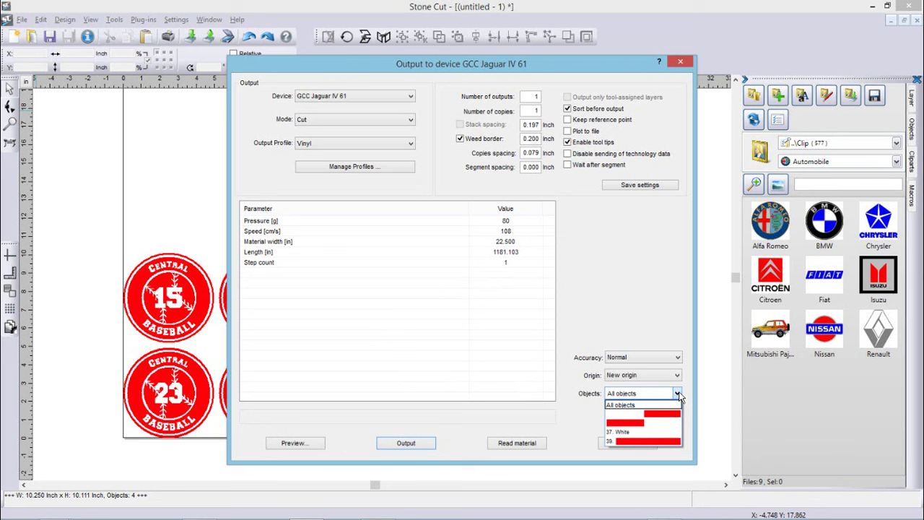
{"action": "left_click", "coordinate": [678, 395]}
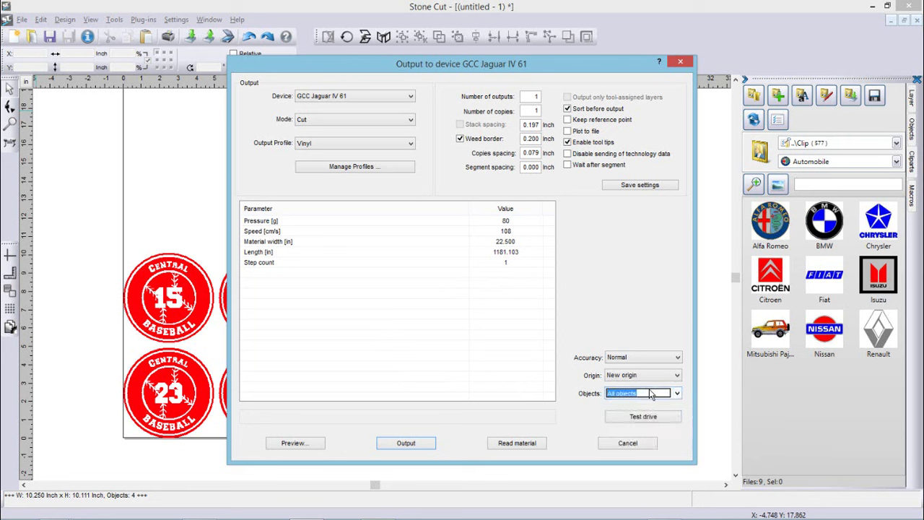
Step: Preview the badges on the cutter material and bring up Options > Optimization
{"action": "left_click", "coordinate": [292, 442]}
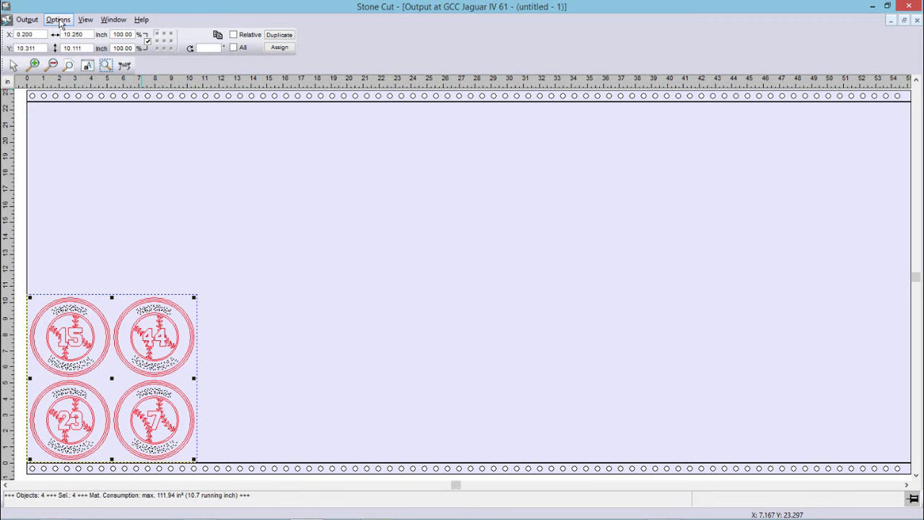
{"action": "left_click", "coordinate": [58, 20]}
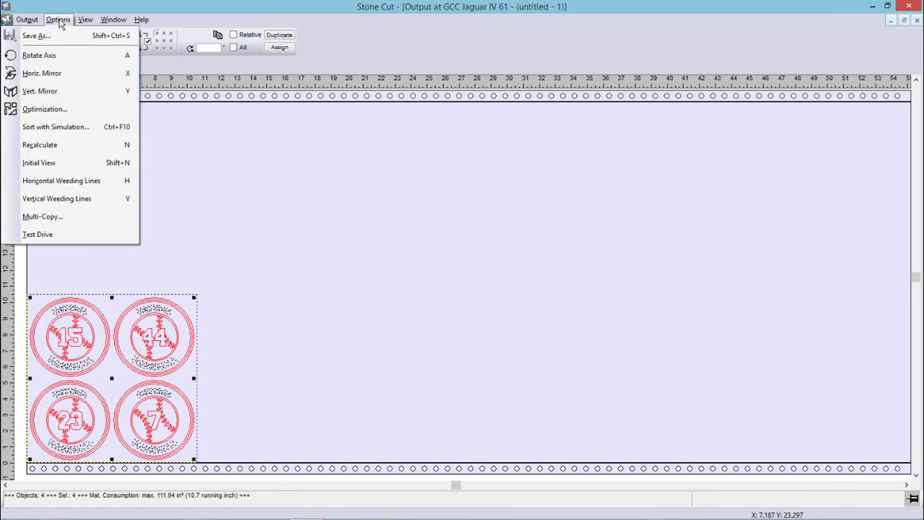
{"action": "left_click", "coordinate": [39, 107]}
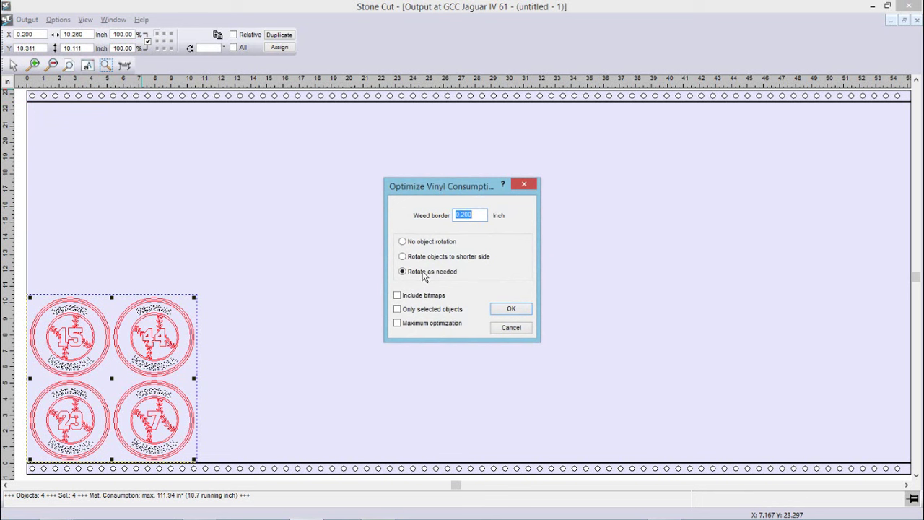
Step: Apply the optimization, stacking the rotated badges in one column, then zoom on the top badge
{"action": "left_click", "coordinate": [511, 309]}
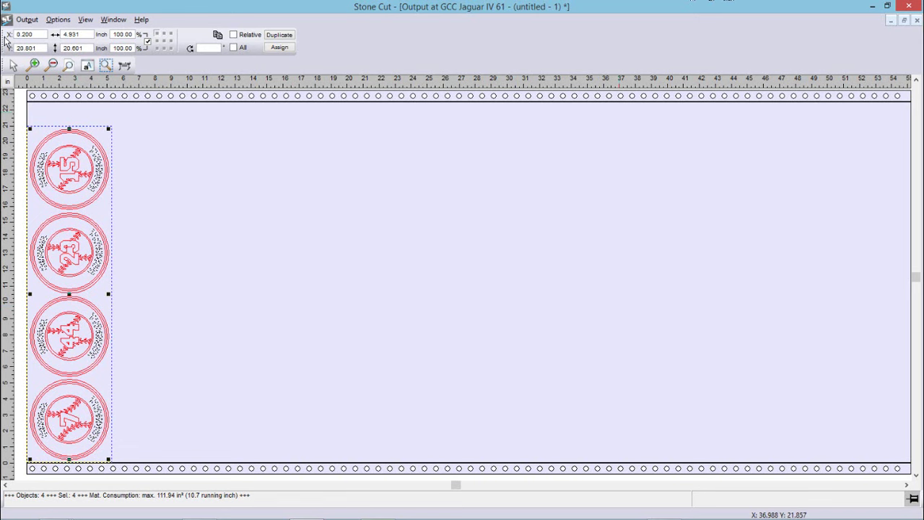
{"action": "left_click", "coordinate": [34, 65]}
{"action": "left_click_drag", "start_coordinate": [165, 121], "coordinate": [32, 199]}
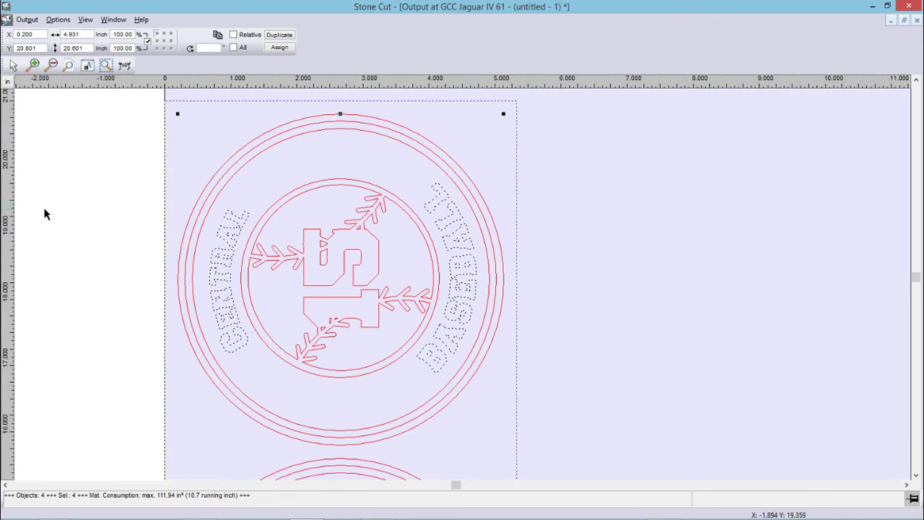